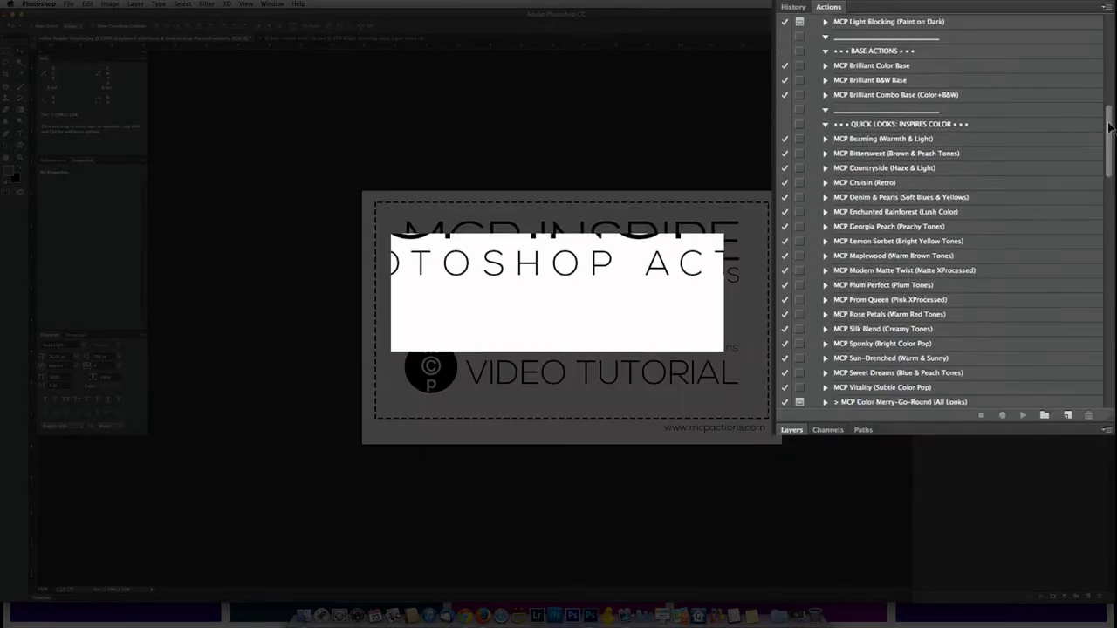
# In LITTLE HELPERS, assign MCP Snapshot the Shift+Command+F18 function-key shortcut.
pyautogui.scroll(-15, 1095, 274)
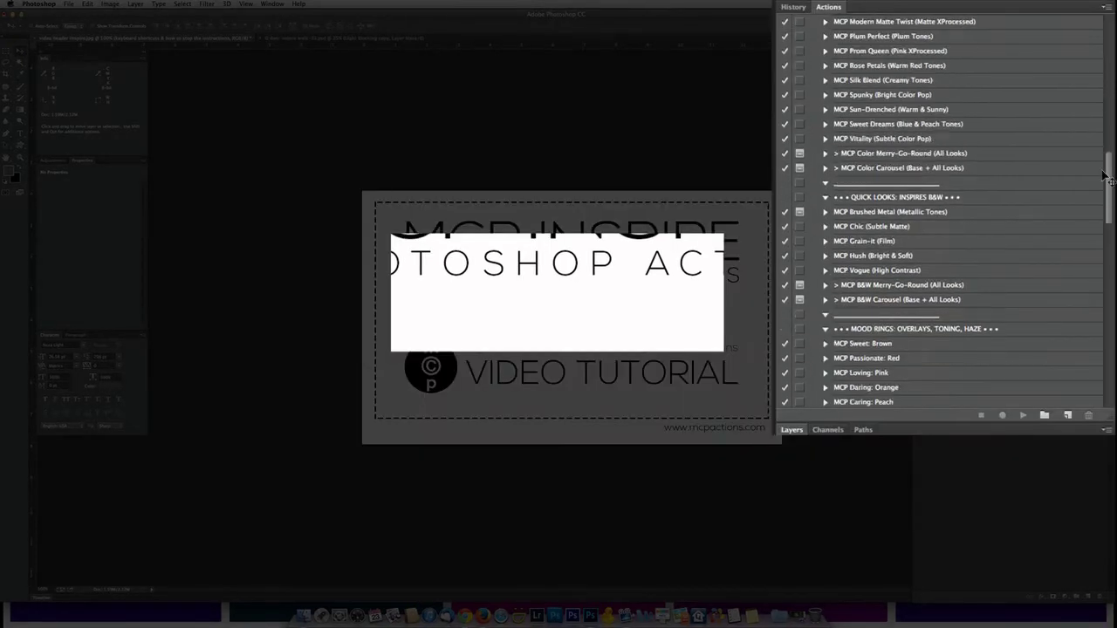
pyautogui.scroll(-10, 1093, 274)
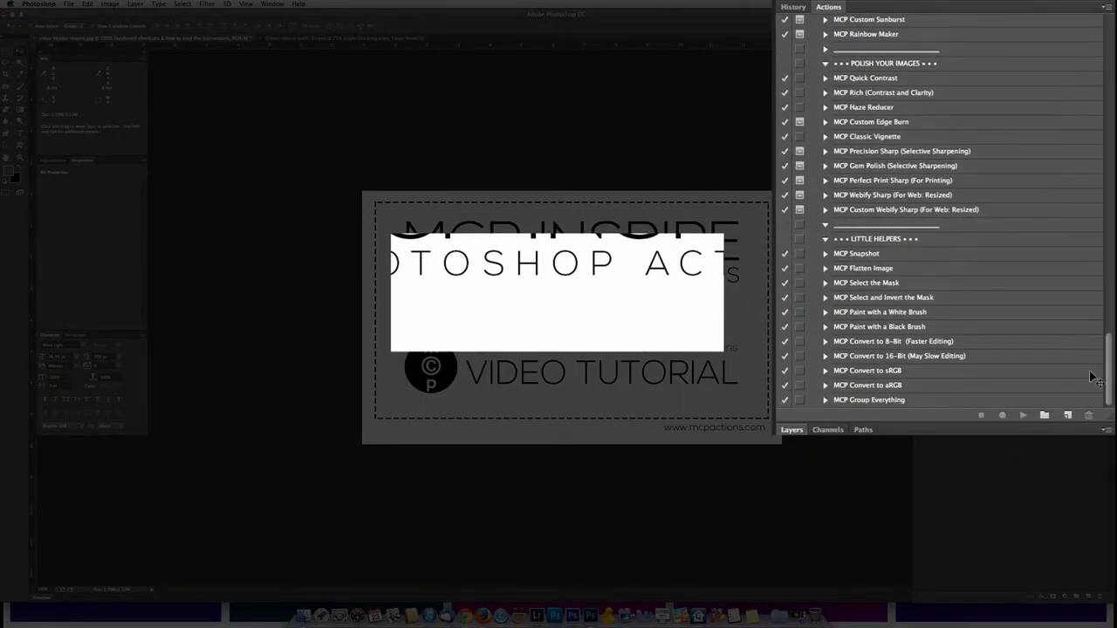
pyautogui.click(954, 255)
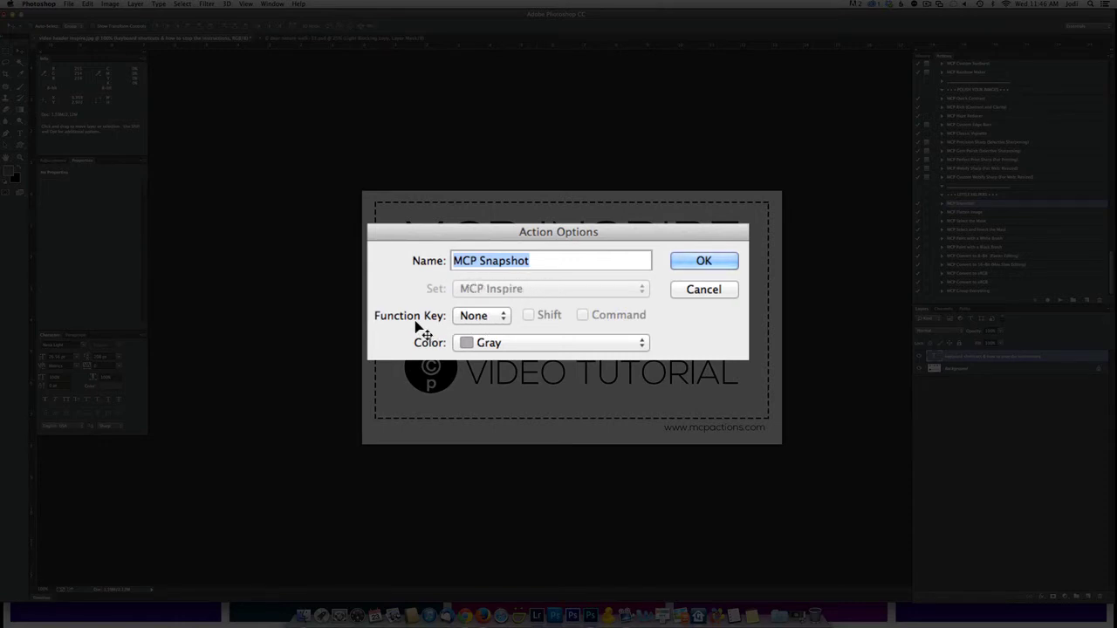
pyautogui.click(498, 323)
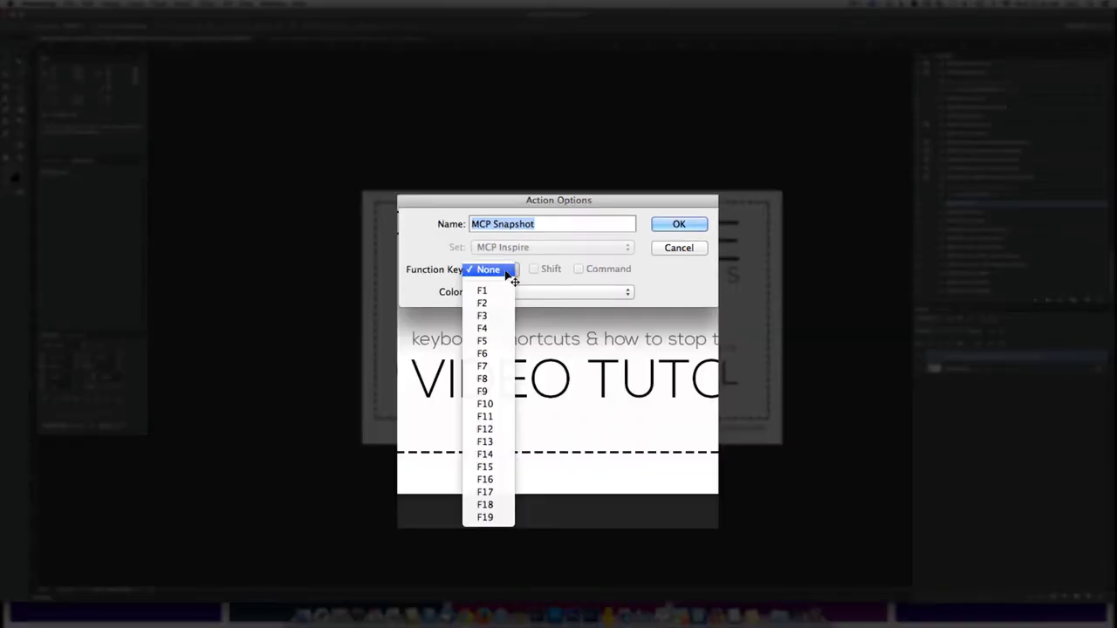
pyautogui.click(494, 506)
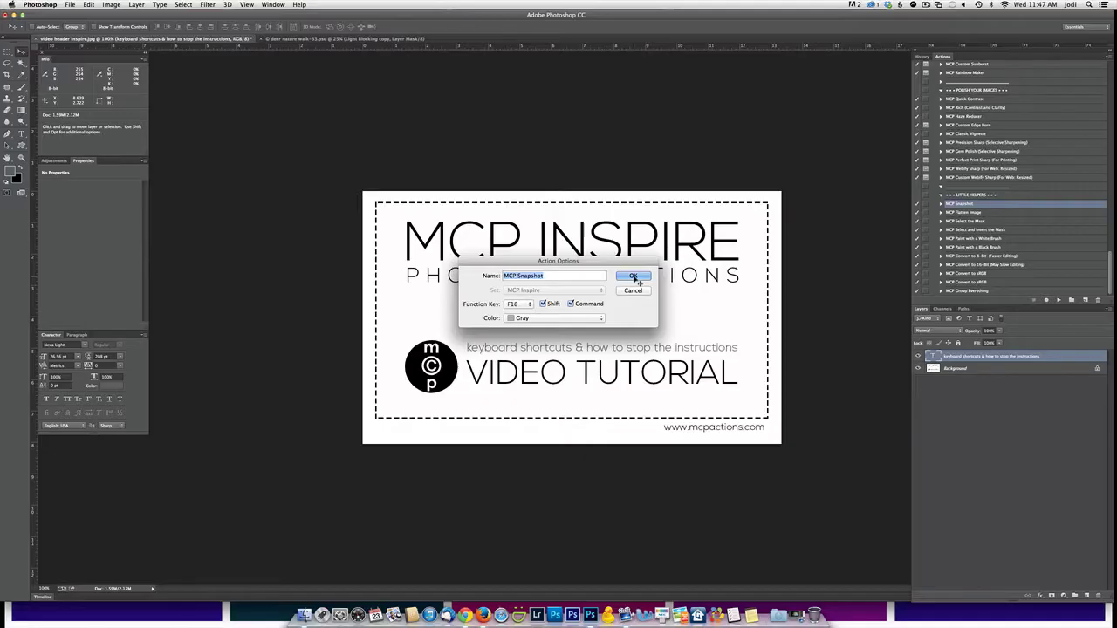
pyautogui.click(635, 277)
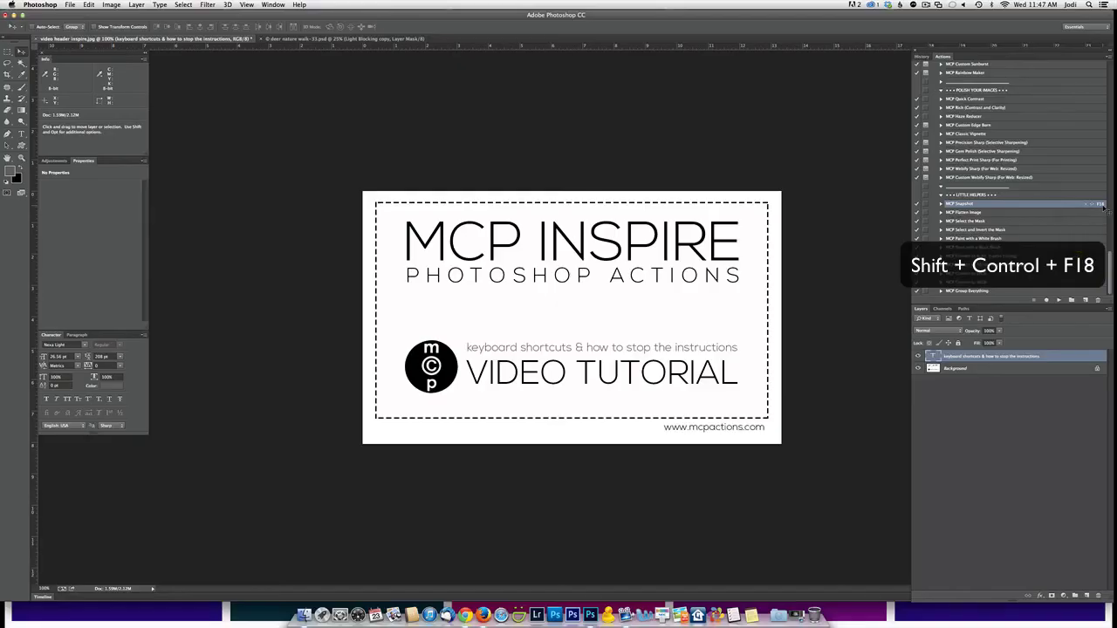
# Switch to the deer photo, revert it to Snapshot 1, and show only the Background layer.
pyautogui.hotkey('ctrl', 'Tab')
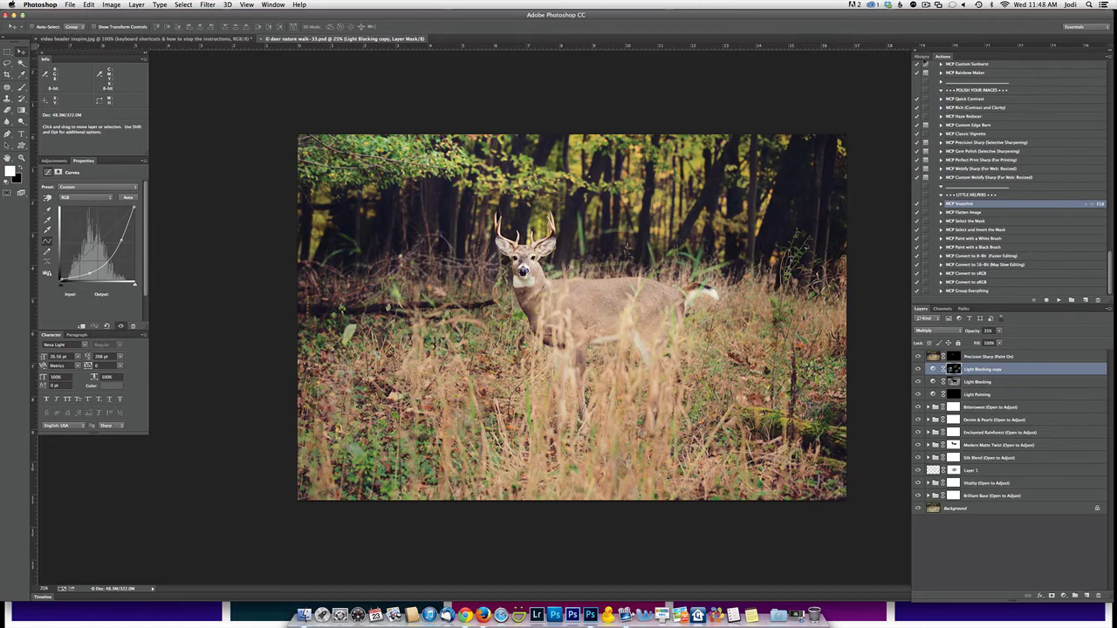
pyautogui.click(921, 56)
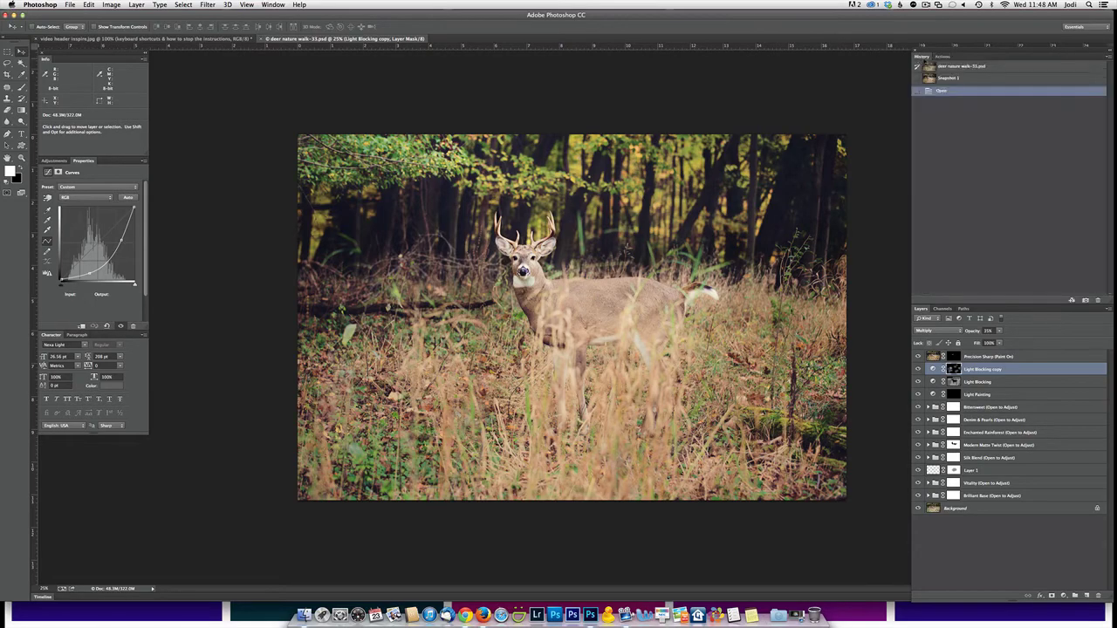
pyautogui.click(899, 77)
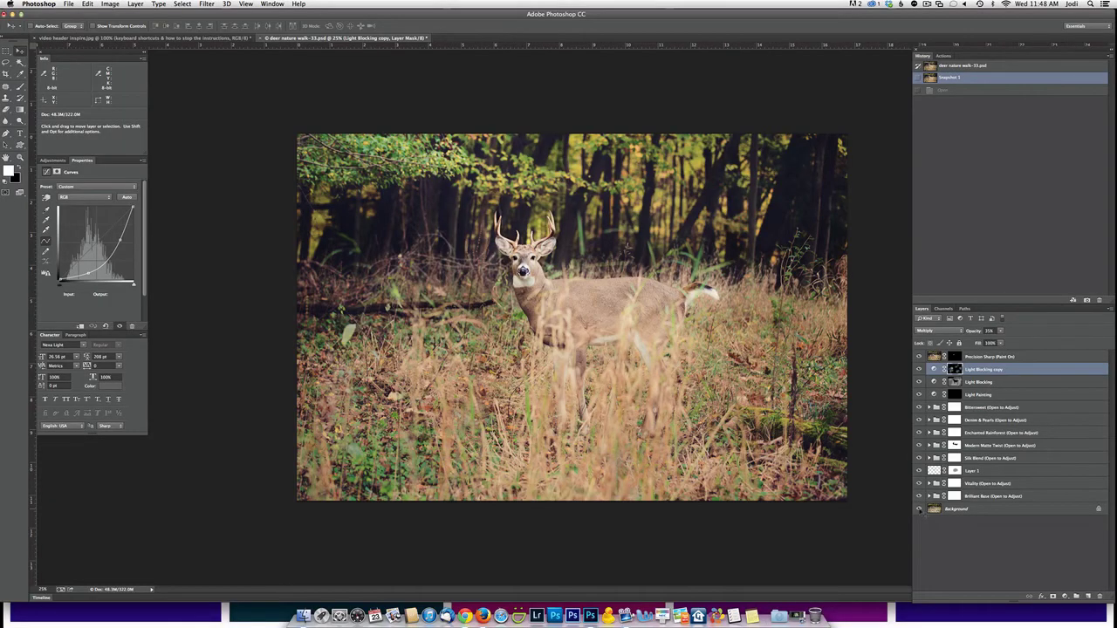
pyautogui.keyDown('alt'); pyautogui.click(919, 510); pyautogui.keyUp('alt')
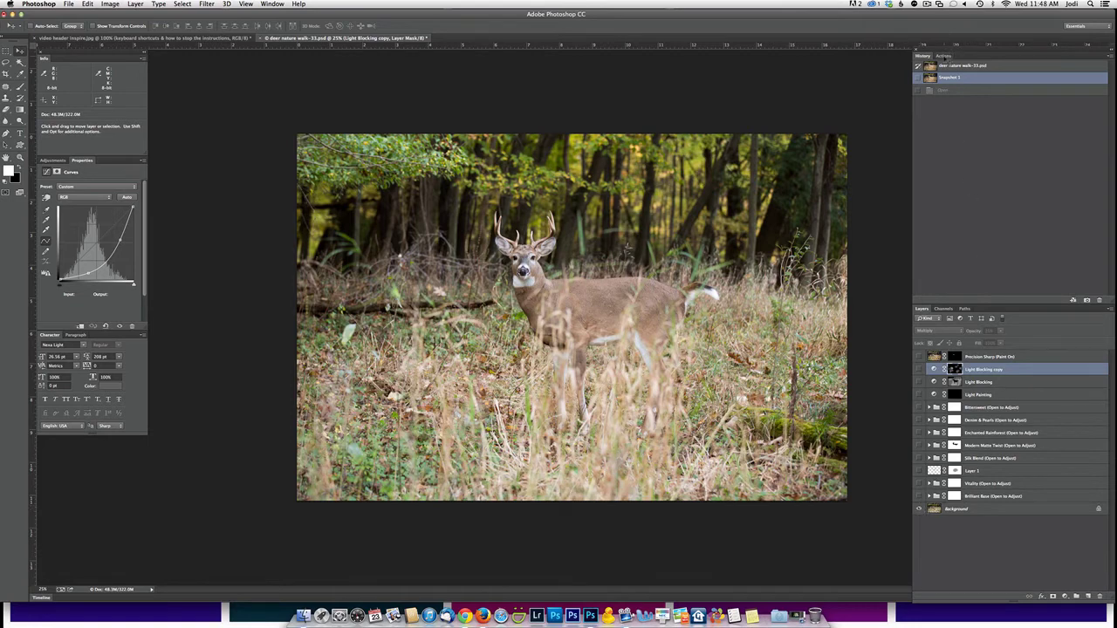
# Play the MCP Snapshot action, then select the MCP Convert to sRGB action.
pyautogui.click(945, 56)
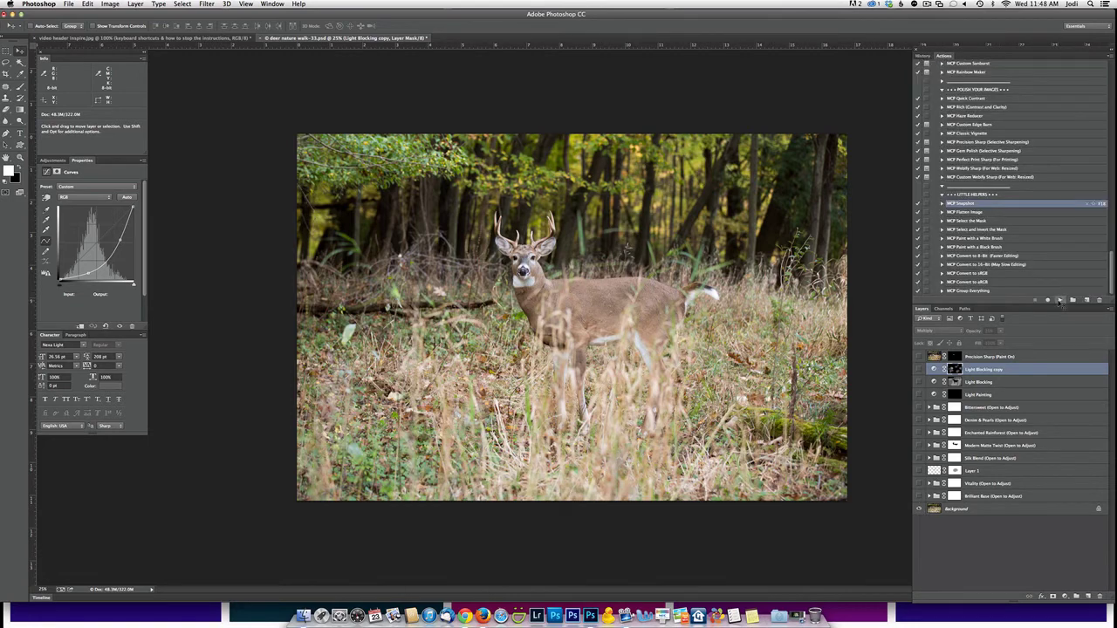
pyautogui.click(1061, 300)
pyautogui.click(986, 273)
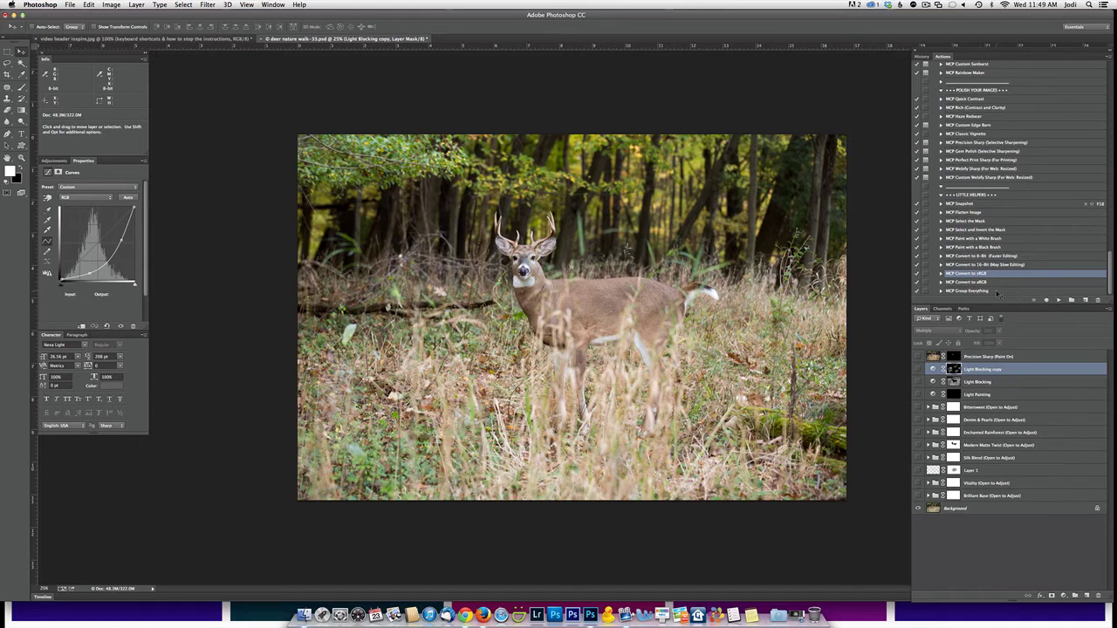
# Give MCP Group Everything a Shift+Command+F19 shortcut and run the action from the keyboard.
pyautogui.click(1001, 292)
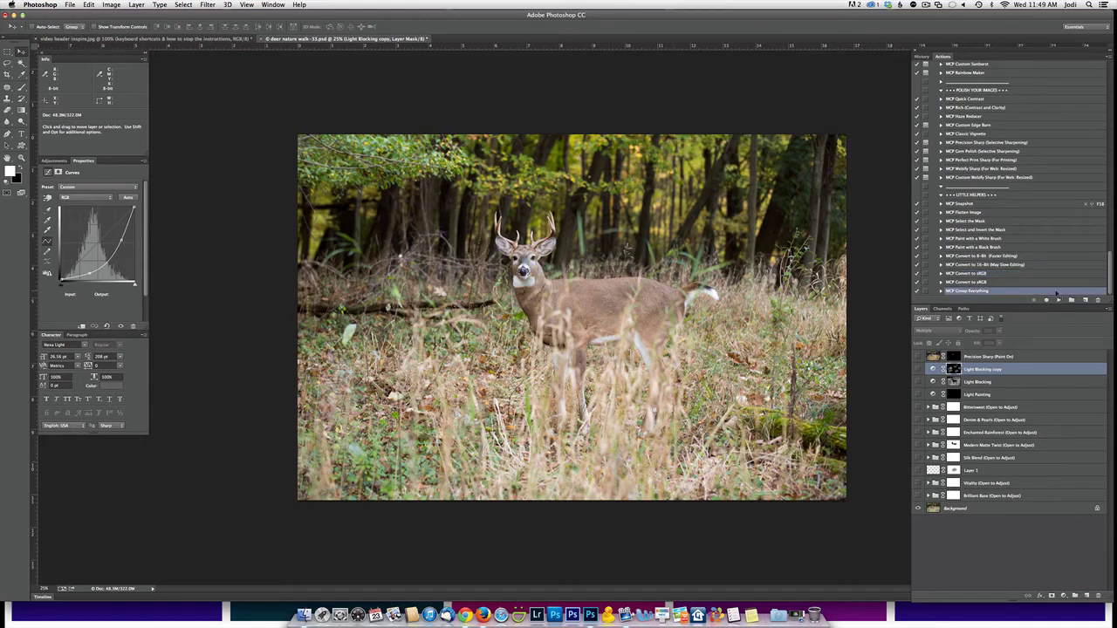
pyautogui.doubleClick(1057, 294)
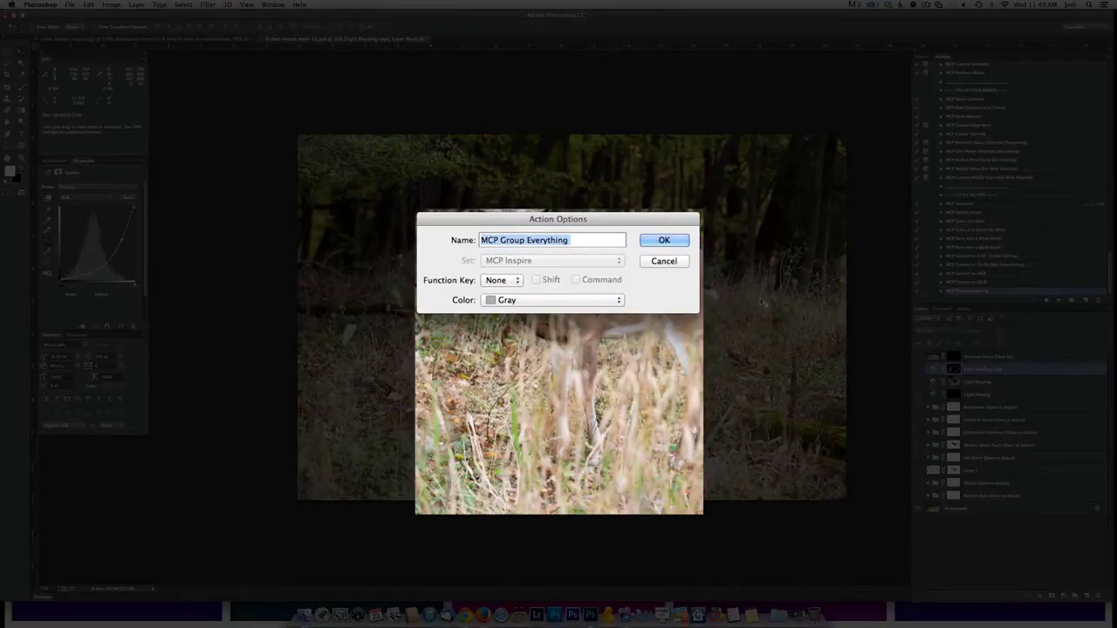
pyautogui.click(499, 281)
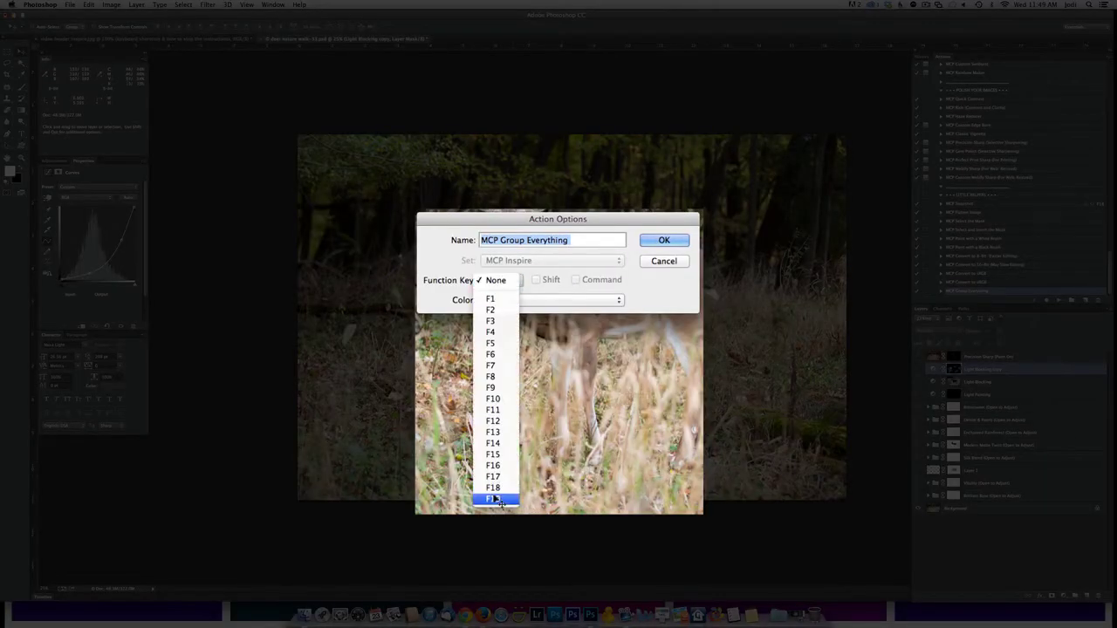
pyautogui.click(495, 499)
pyautogui.click(536, 280)
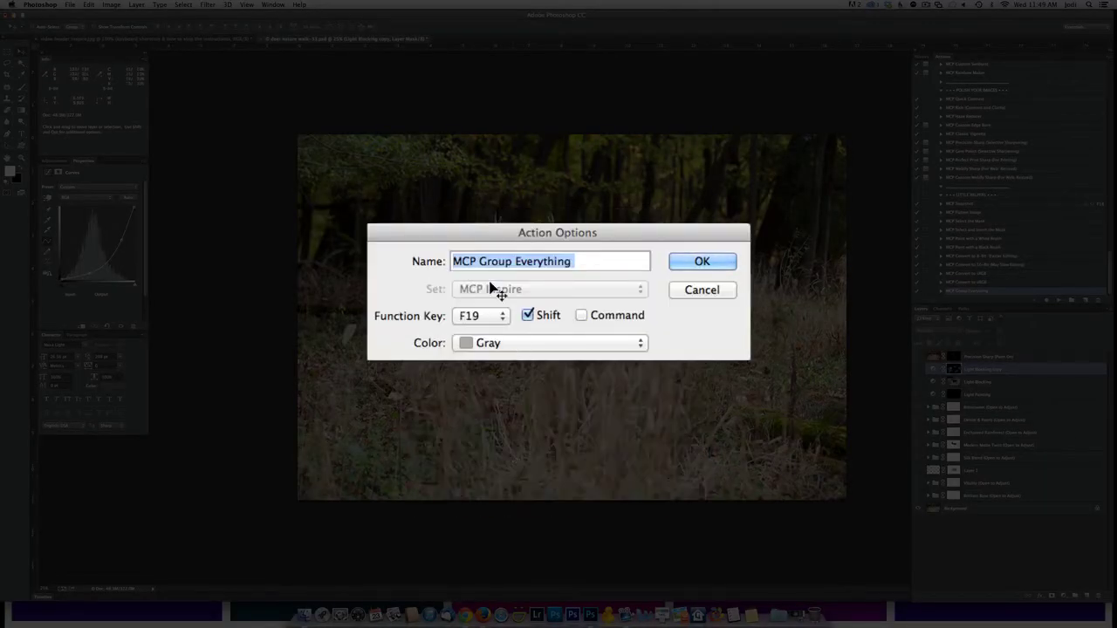
pyautogui.click(582, 316)
pyautogui.click(703, 262)
pyautogui.press('shift+super+F18')
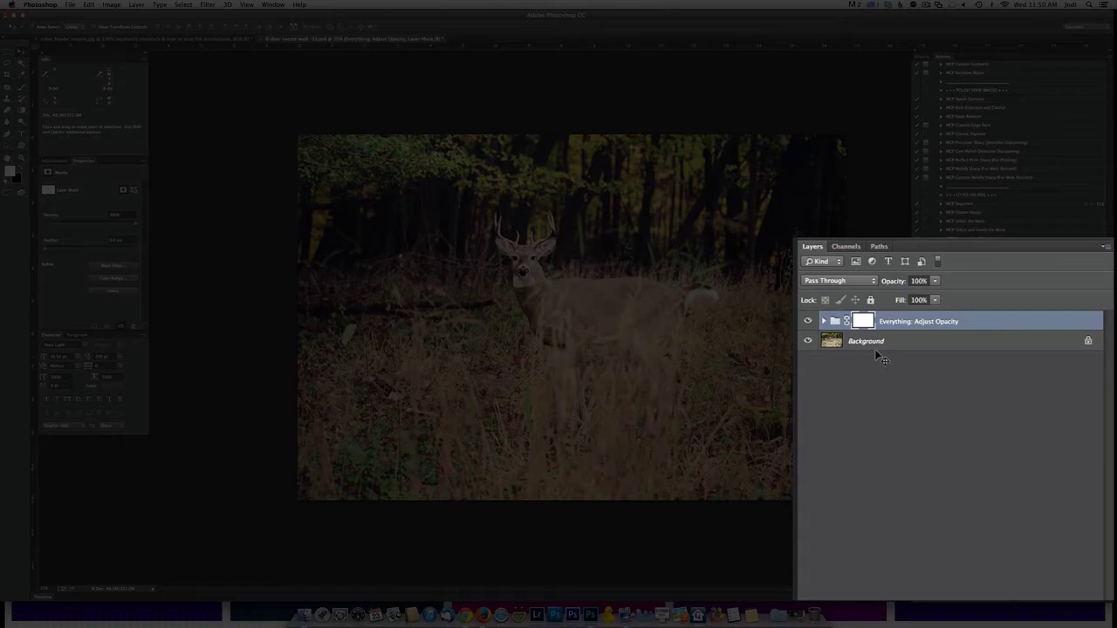
# Set the Everything: Adjust Opacity group to 79% opacity, toggling its visibility to compare.
pyautogui.click(936, 281)
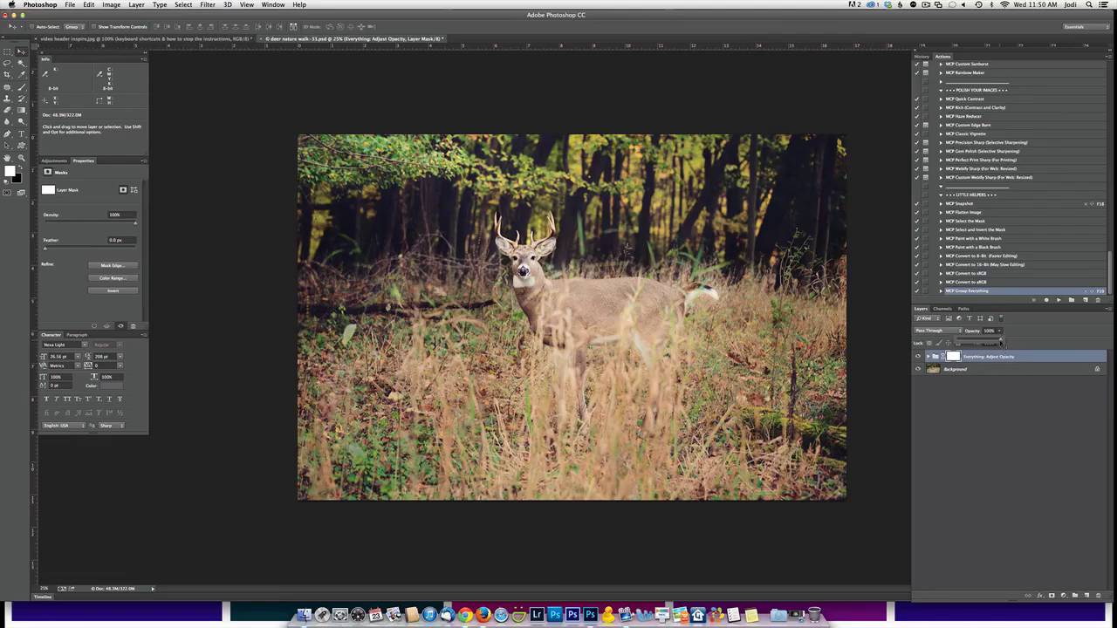
pyautogui.moveTo(1001, 342); pyautogui.dragTo(993, 344)
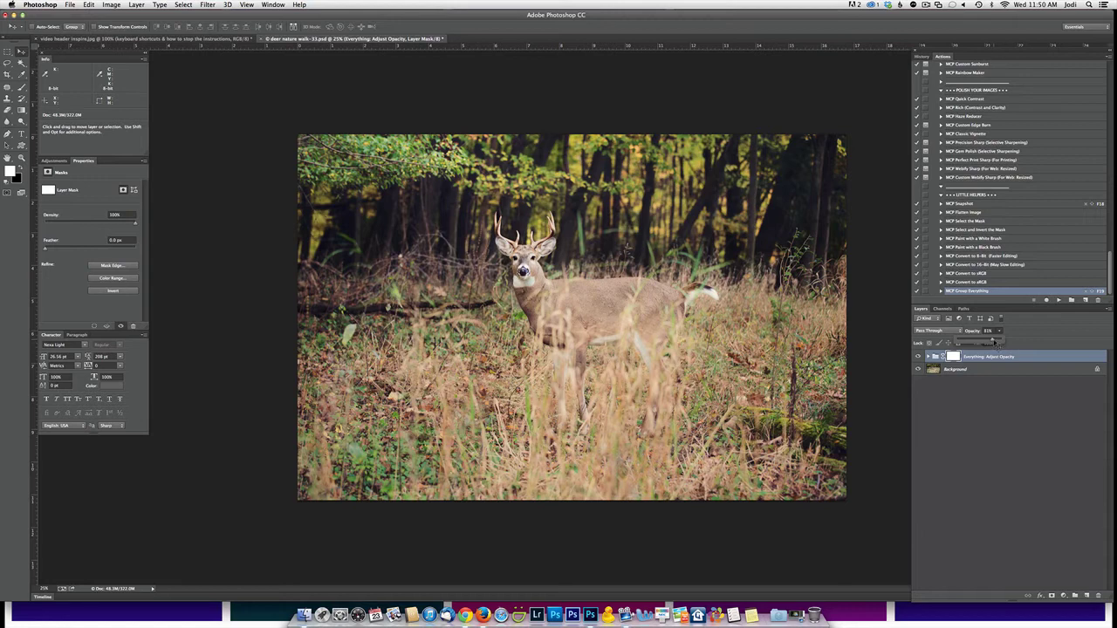
pyautogui.moveTo(994, 343); pyautogui.dragTo(991, 343)
pyautogui.click(918, 357)
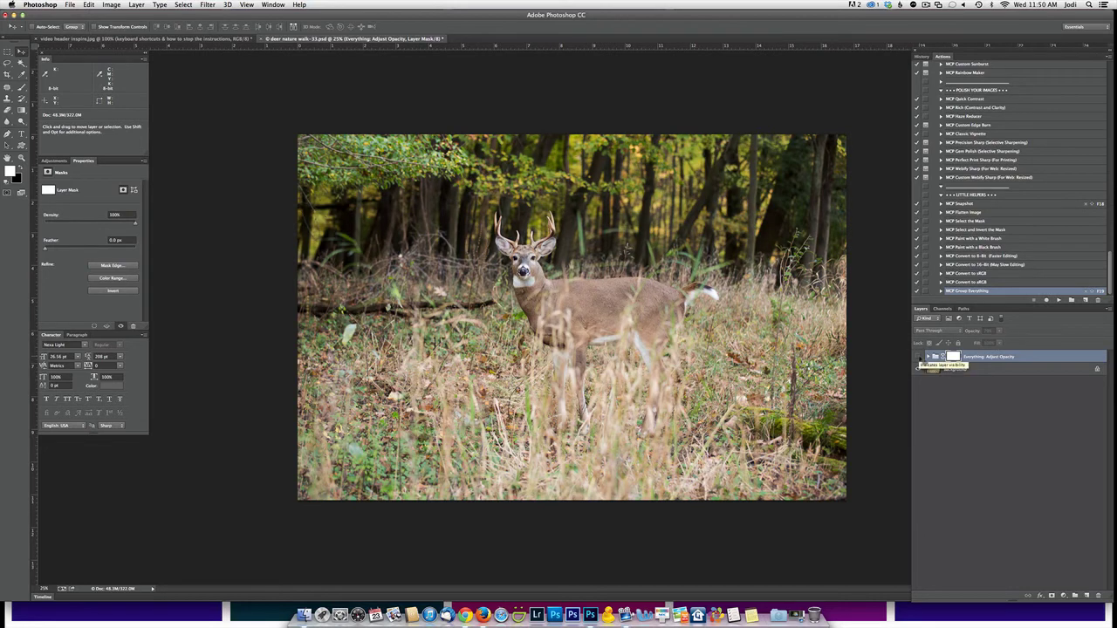
pyautogui.click(918, 357)
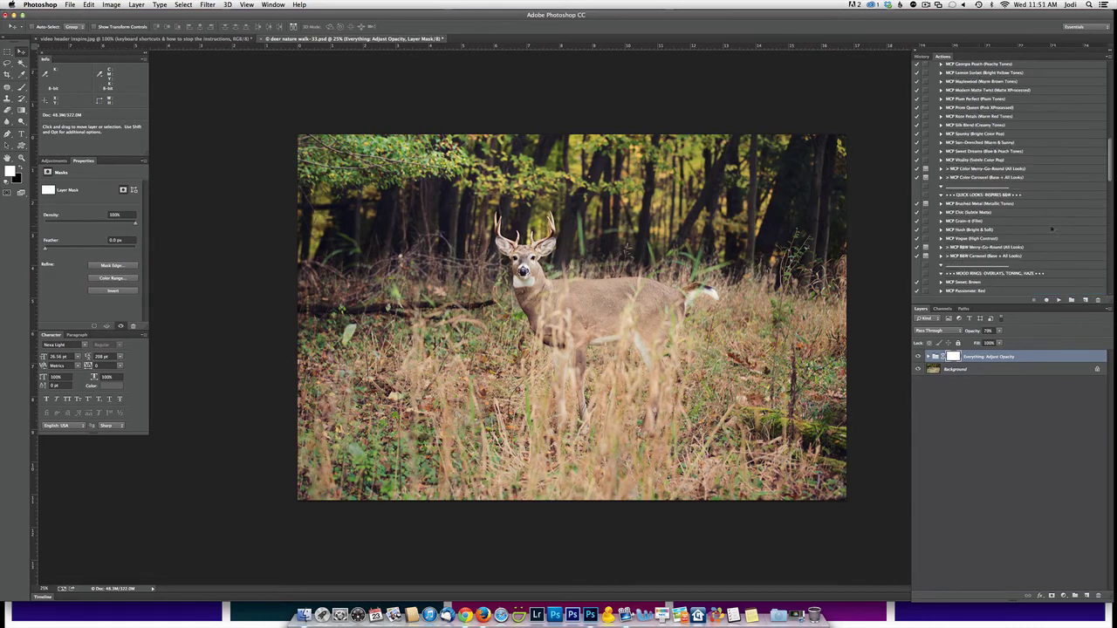
# Select the MCP Inspire action set in the Actions panel.
pyautogui.scroll(-1, 1051, 229)
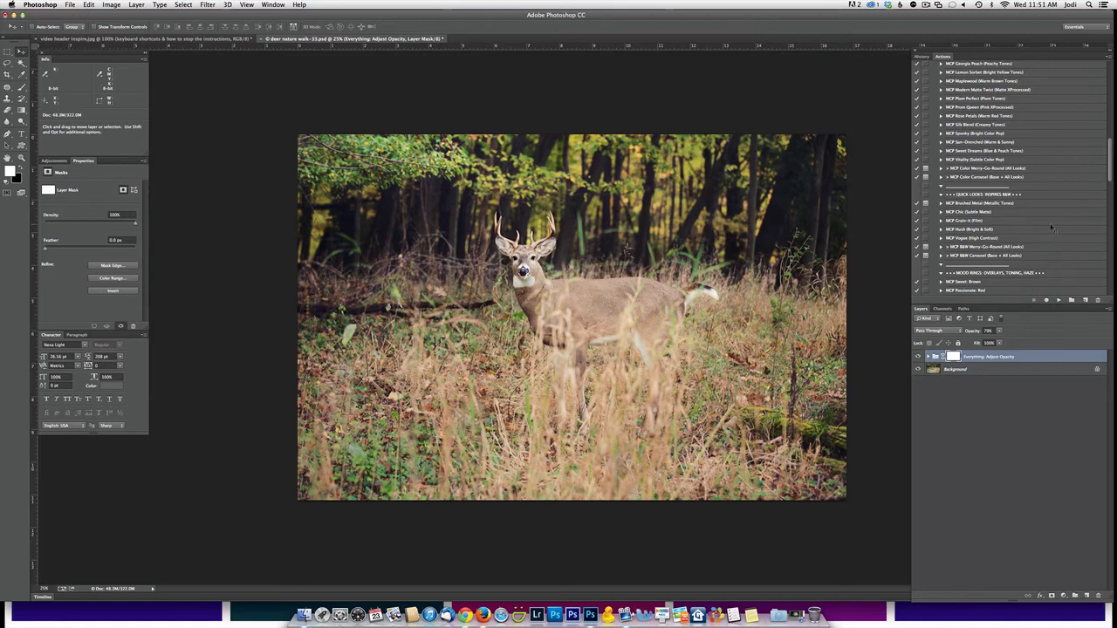
pyautogui.scroll(10, 1052, 228)
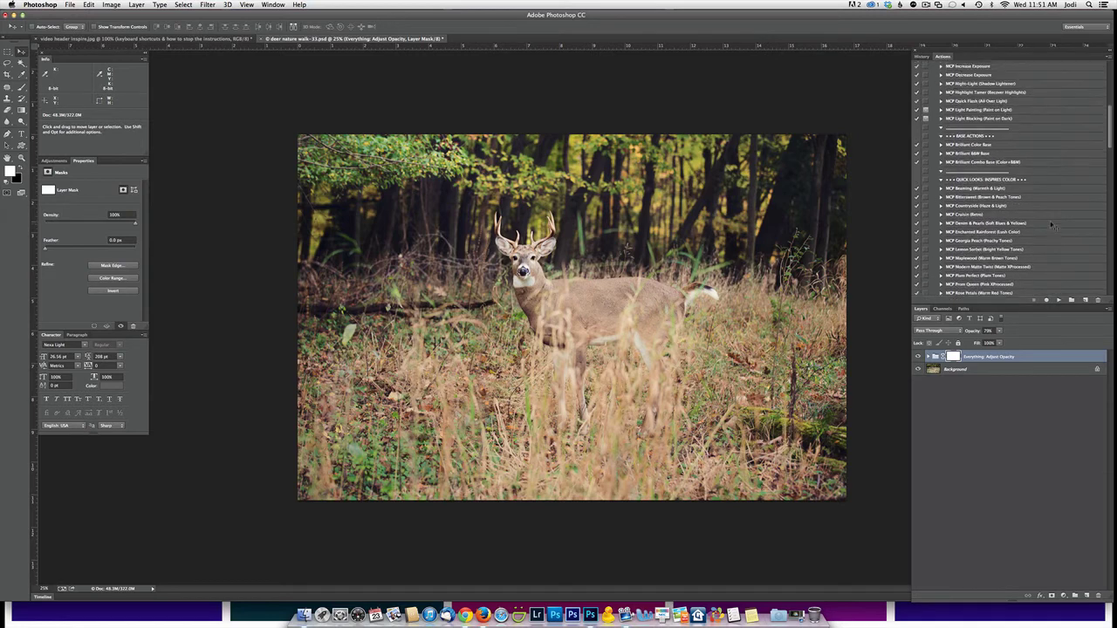
pyautogui.scroll(-1, 974, 150)
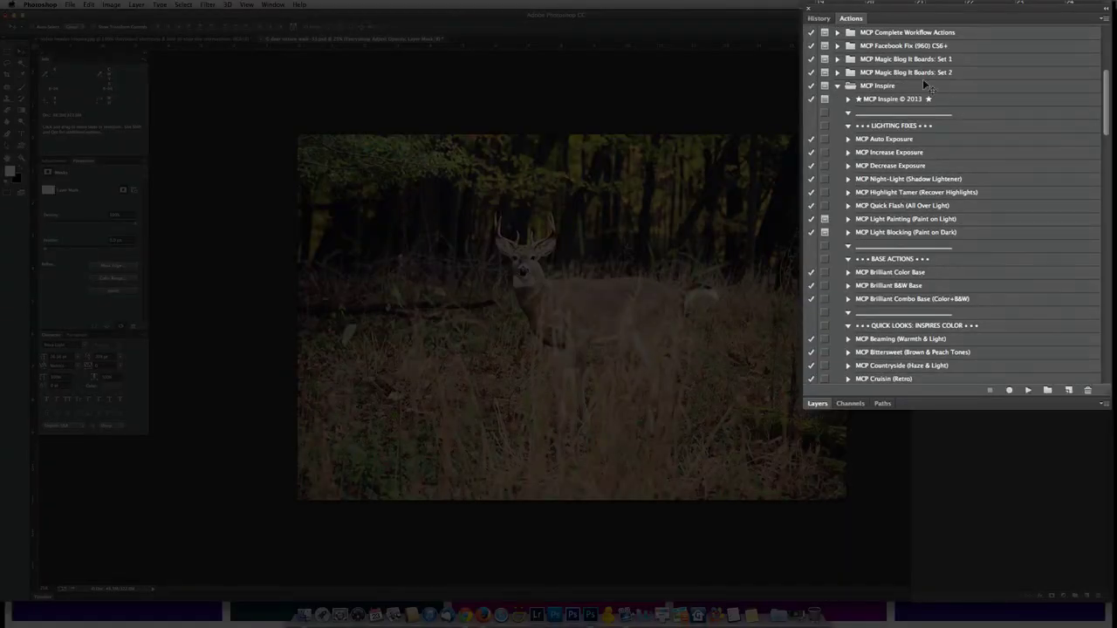
pyautogui.click(979, 137)
pyautogui.scroll(-3, 910, 90)
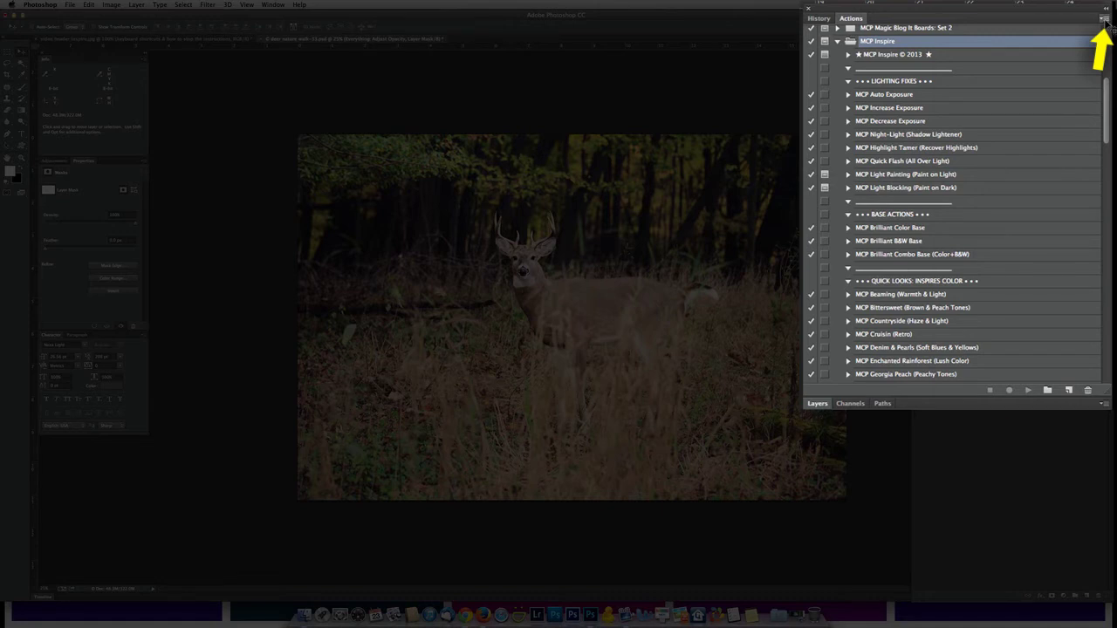
# Save the MCP Inspire actions into the UNZIPPED for Photoshop folder.
pyautogui.click(1104, 19)
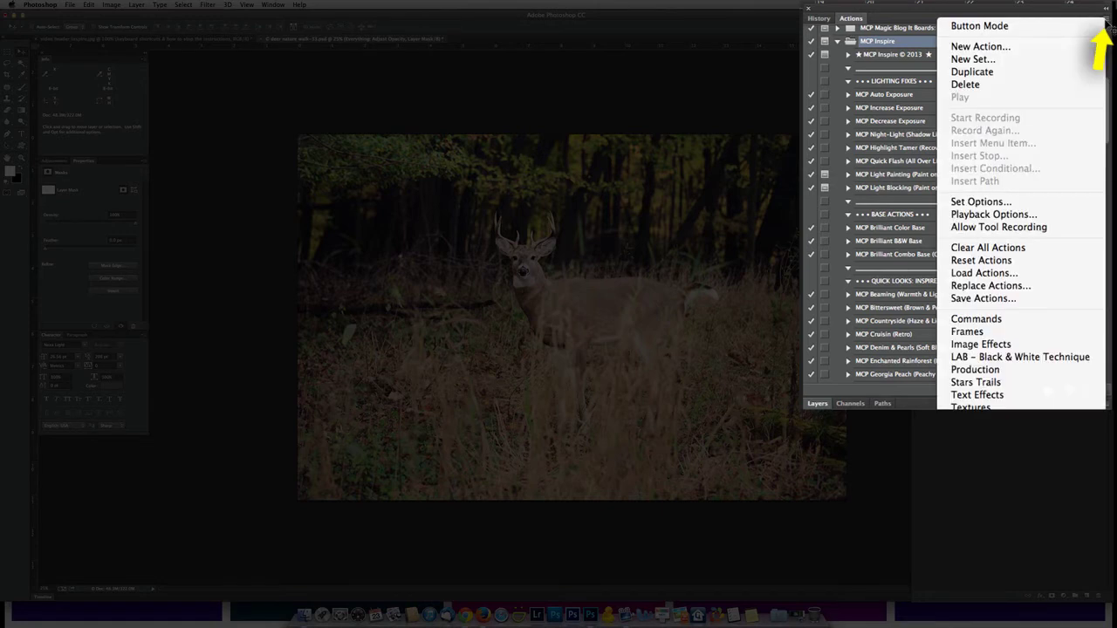
pyautogui.click(991, 307)
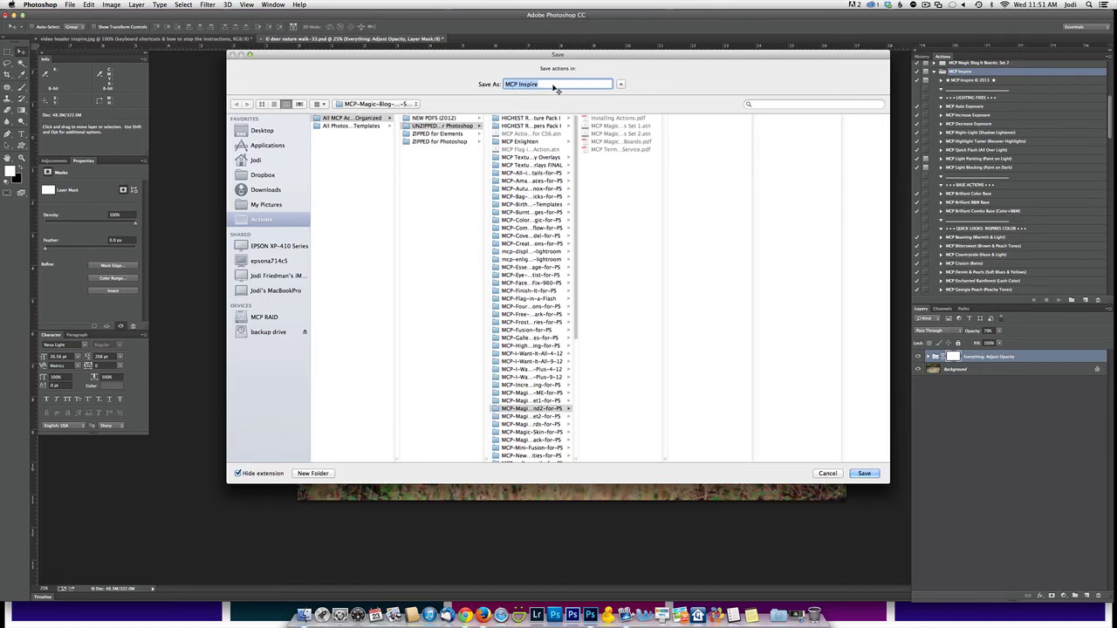
pyautogui.click(456, 142)
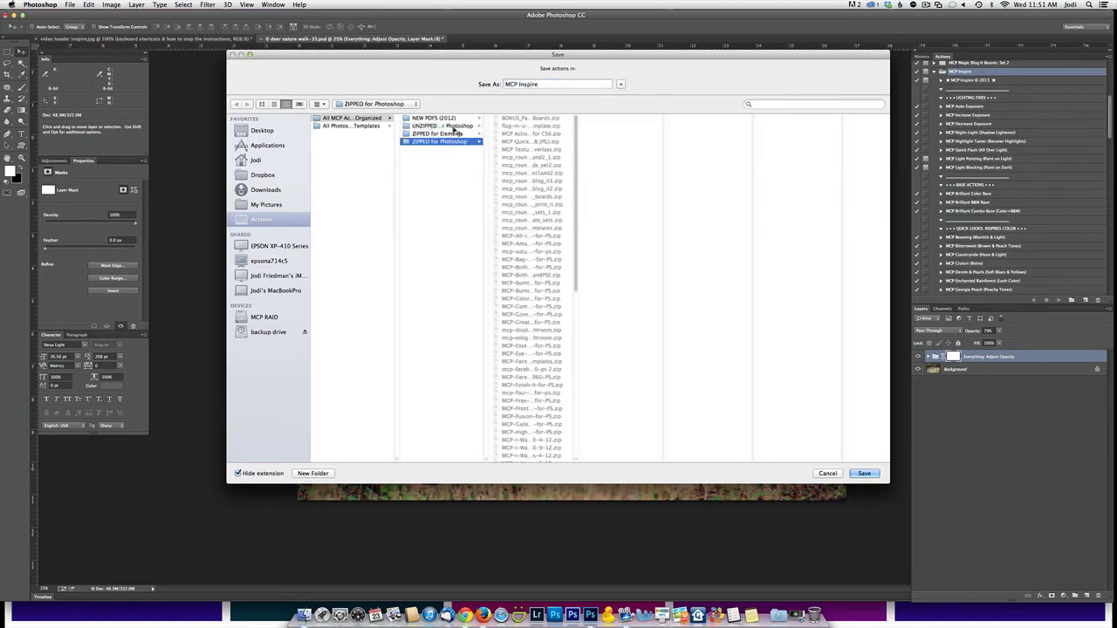
pyautogui.click(454, 130)
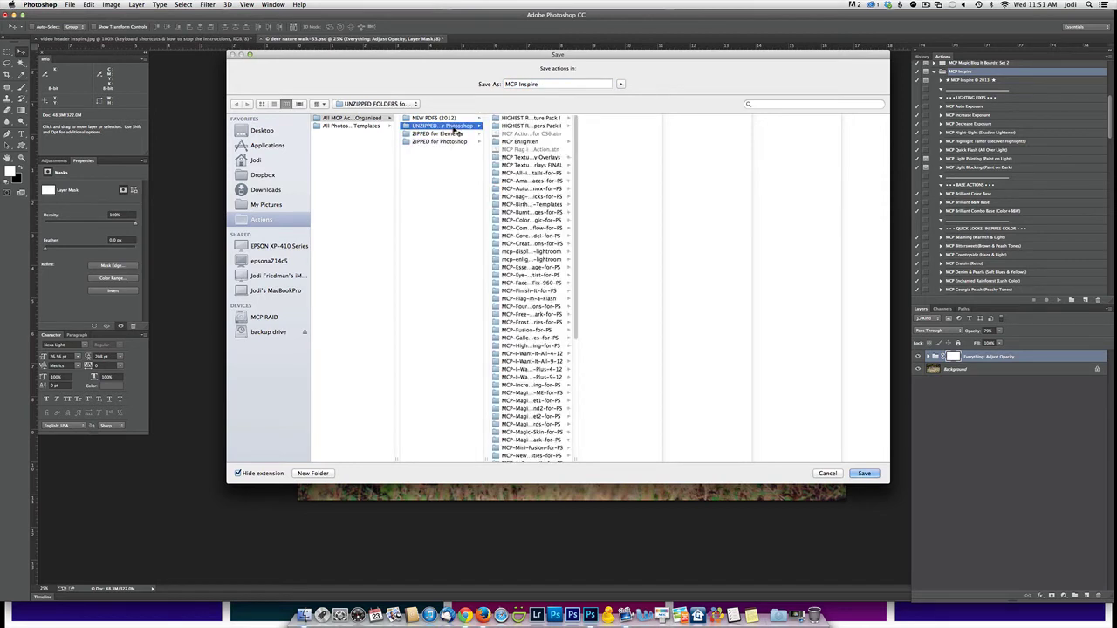
pyautogui.click(864, 474)
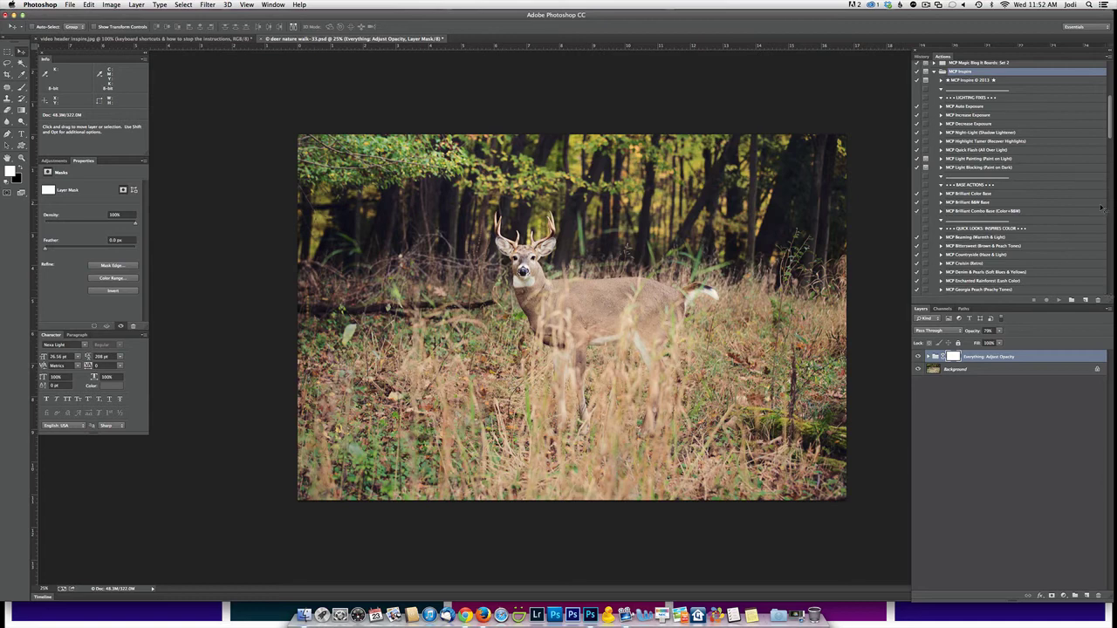
# Play MCP Light Painting on the deer photo and dismiss its Stop message.
pyautogui.click(1043, 161)
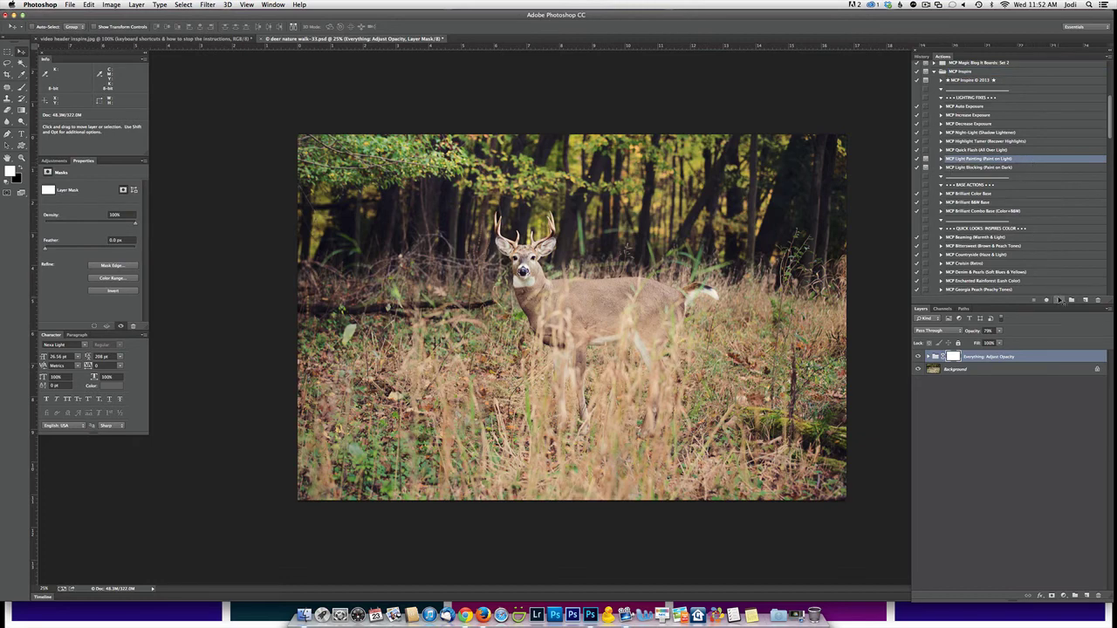
pyautogui.click(1058, 299)
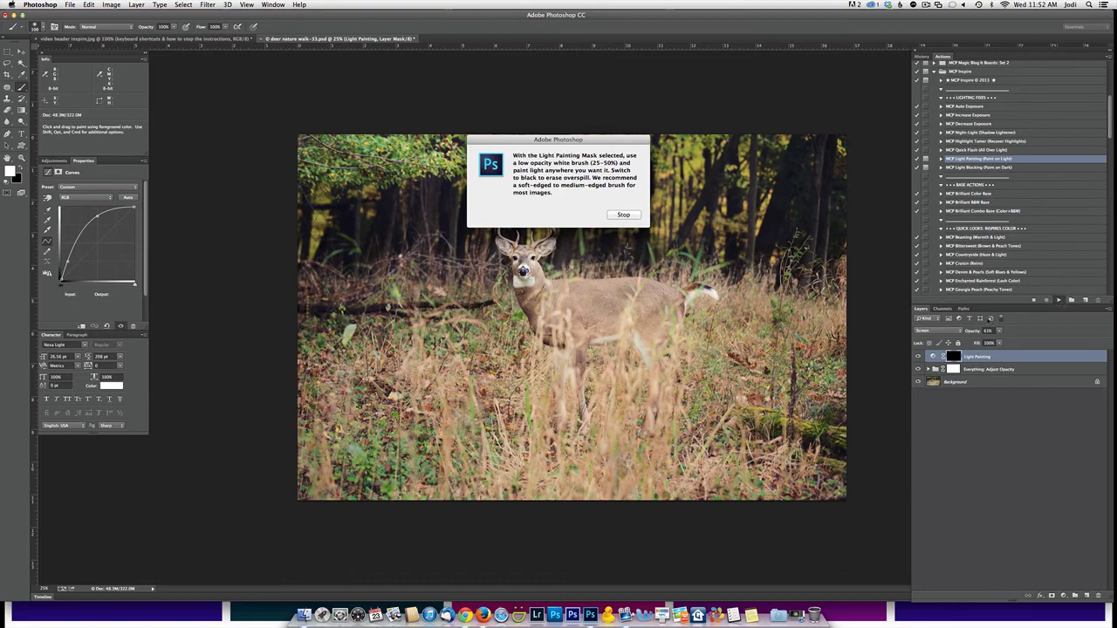
pyautogui.press('Return')
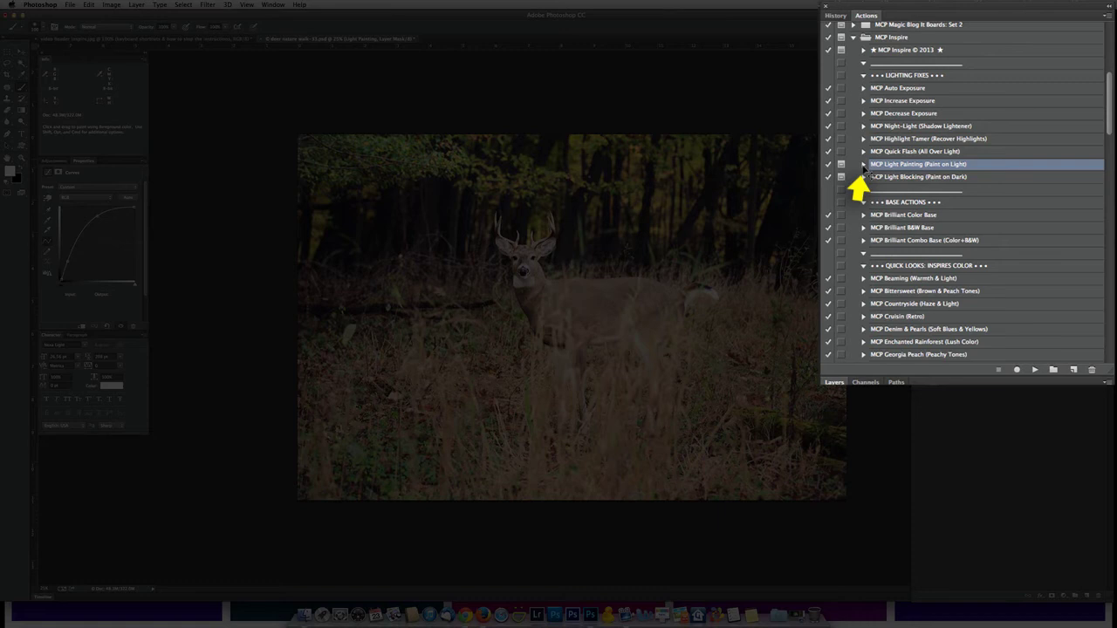
# Expand Light Painting to select its Stop step, then reveal the MCP Brilliant Combo Base steps.
pyautogui.click(863, 164)
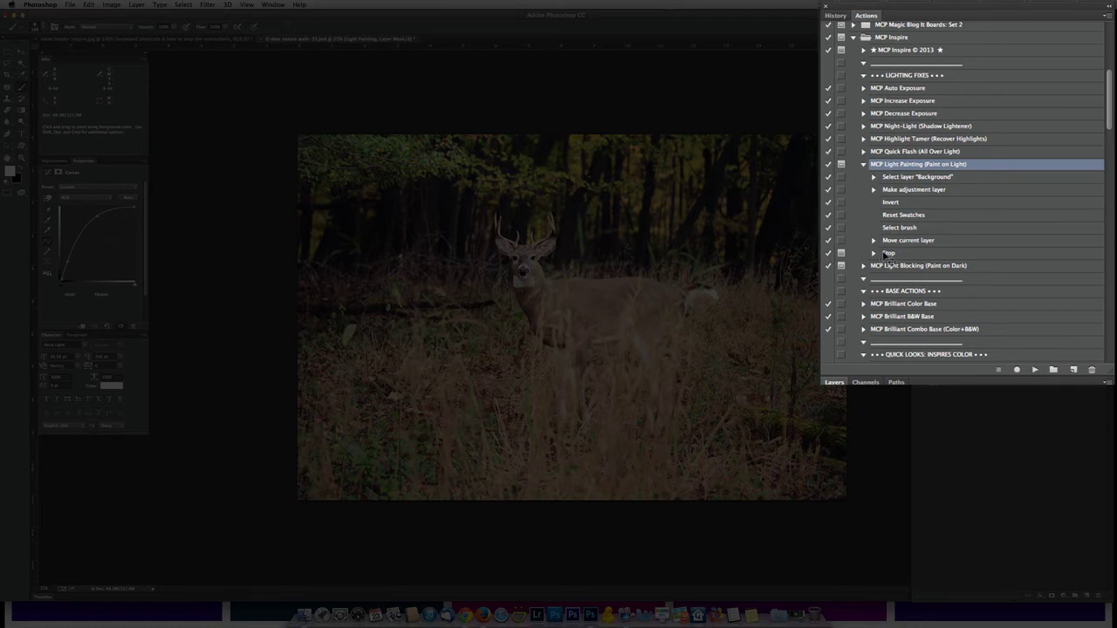
pyautogui.click(890, 256)
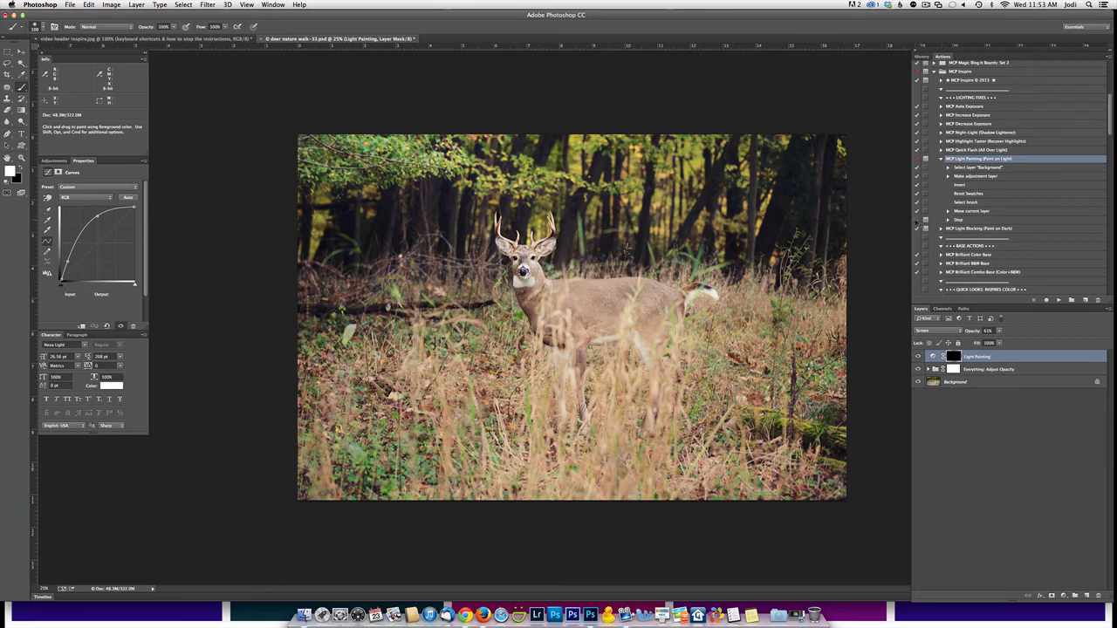
pyautogui.click(941, 158)
pyautogui.click(941, 200)
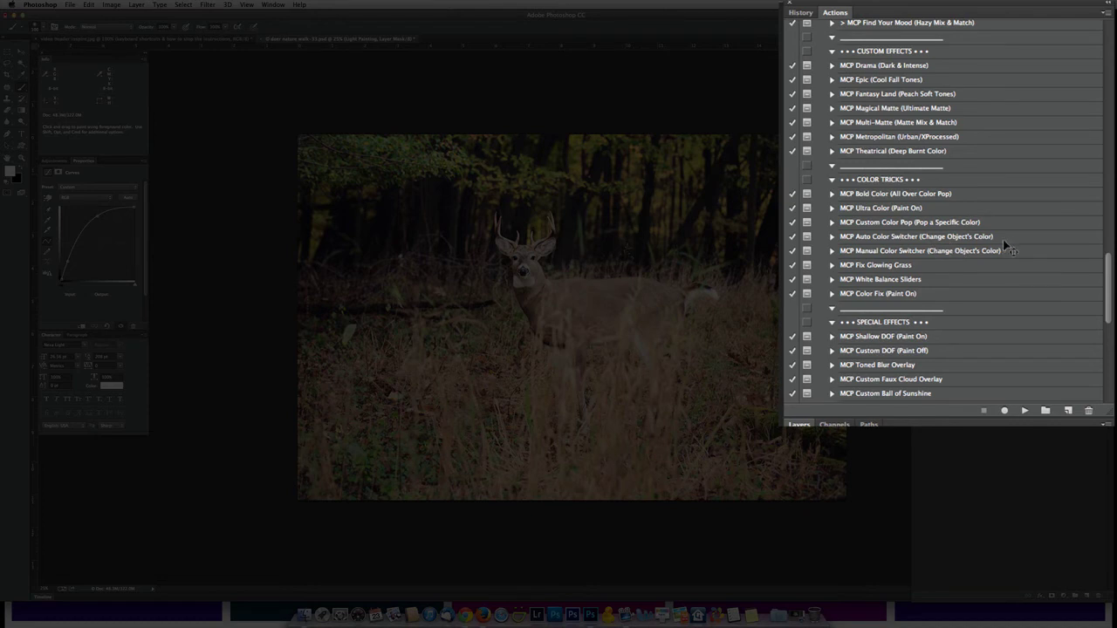
pyautogui.click(1008, 239)
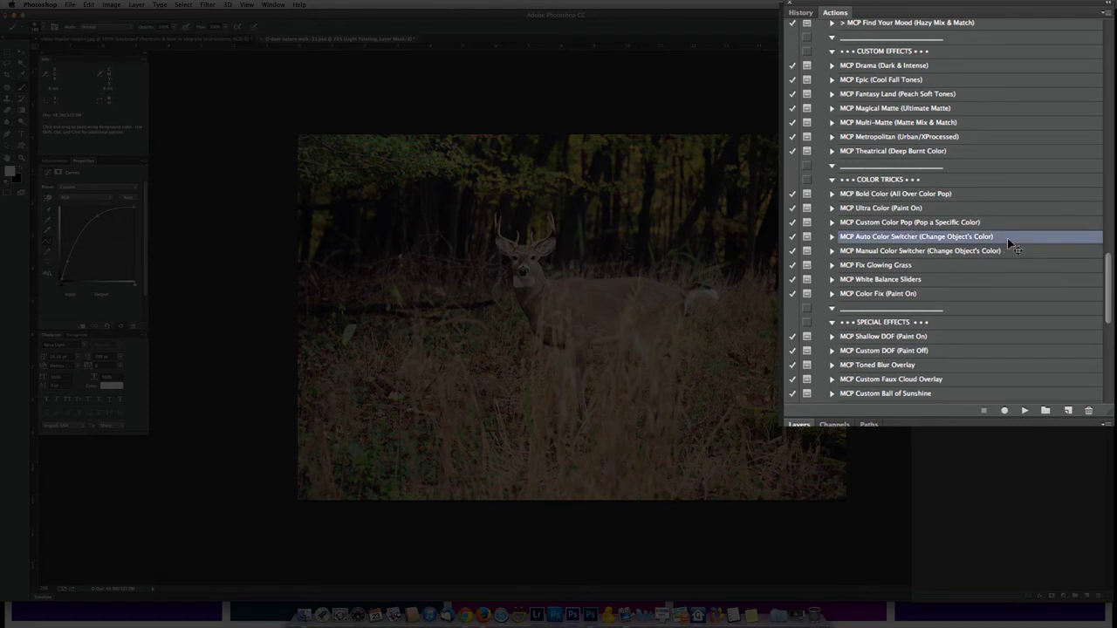
pyautogui.click(832, 238)
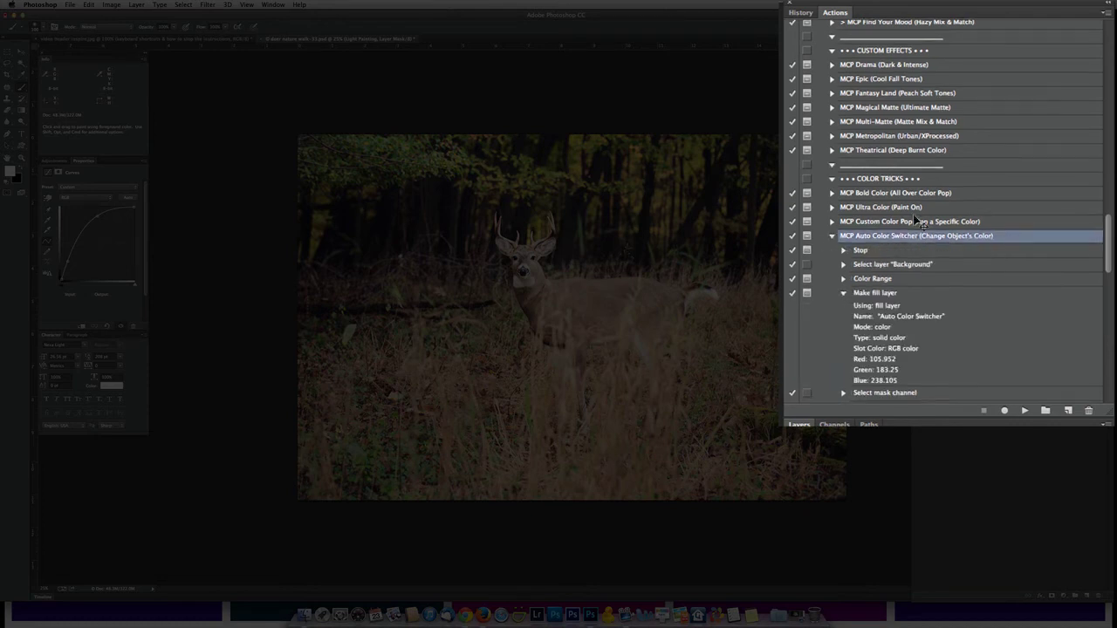
pyautogui.scroll(-3, 861, 170)
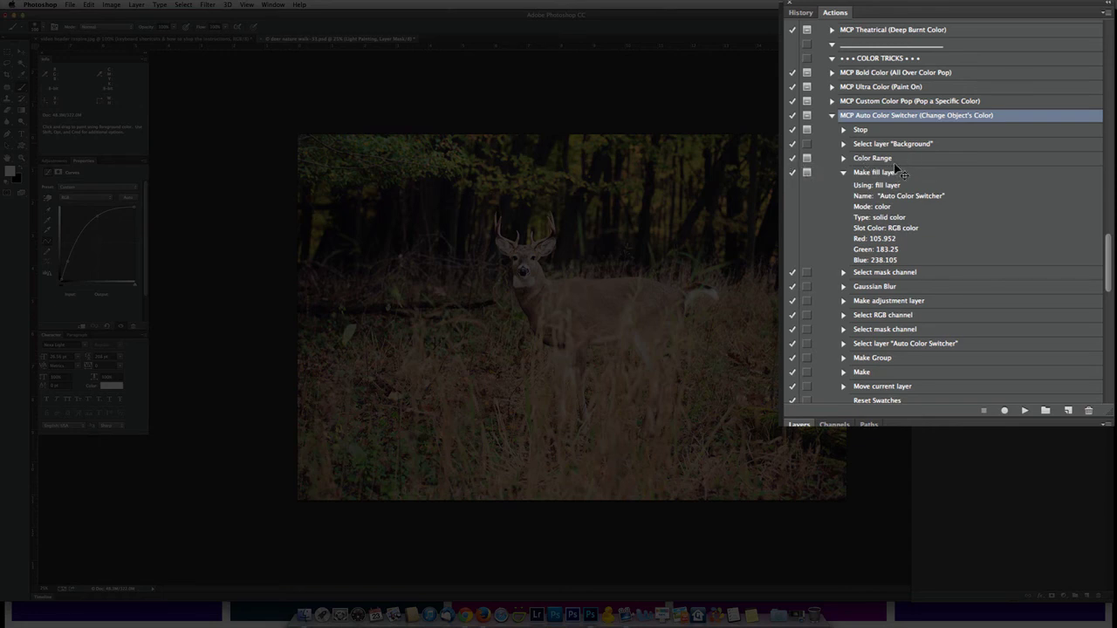
pyautogui.click(843, 172)
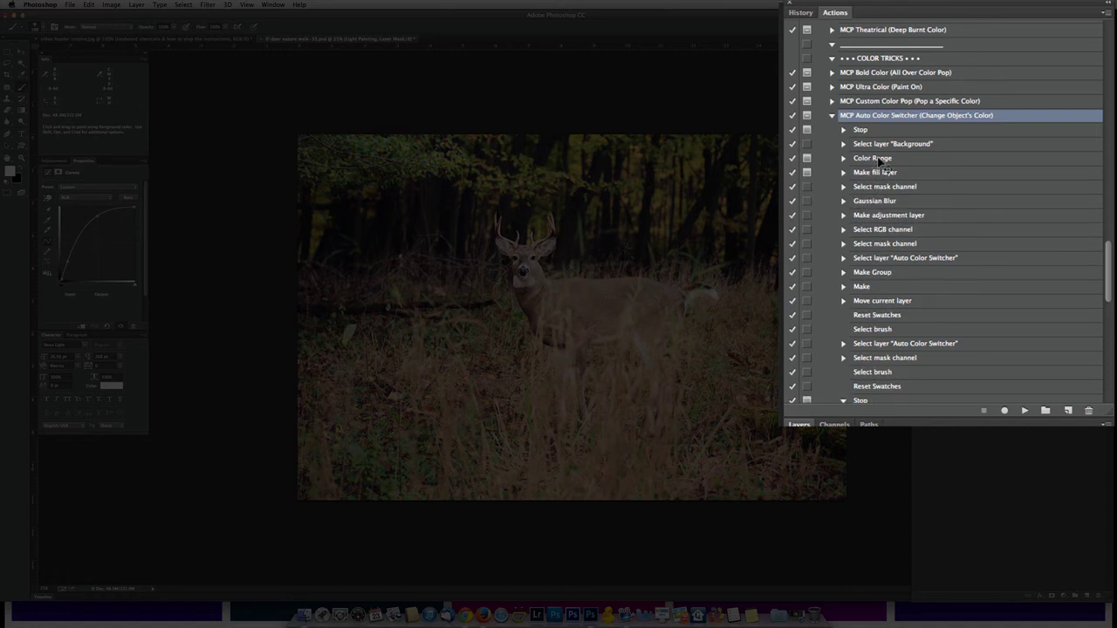
pyautogui.click(871, 161)
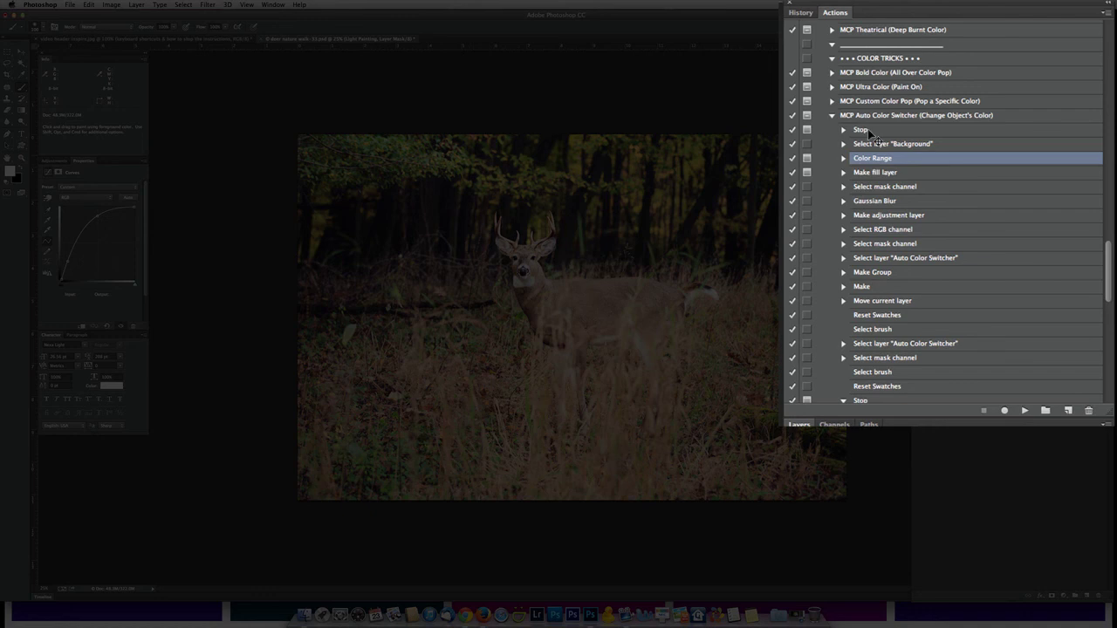
pyautogui.click(863, 130)
pyautogui.click(843, 130)
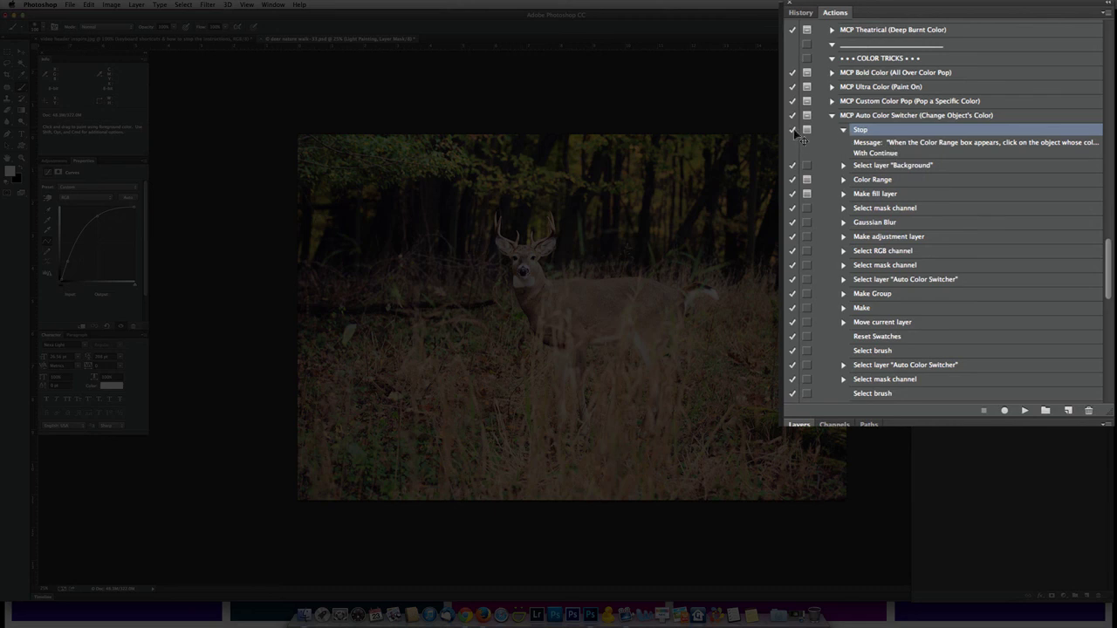
pyautogui.click(843, 130)
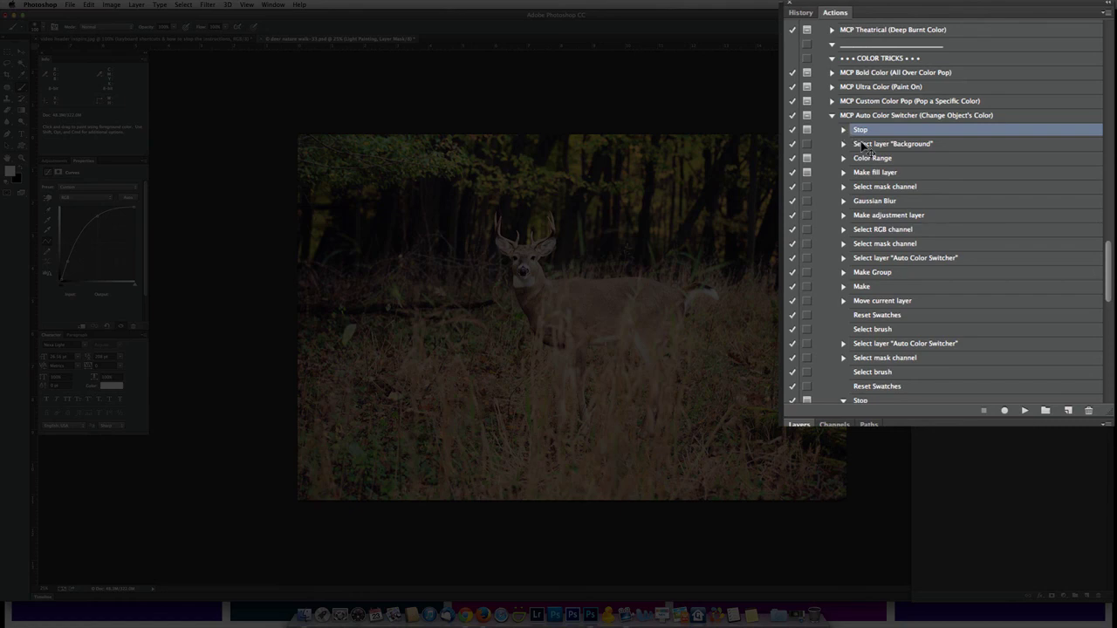
pyautogui.scroll(-2, 864, 153)
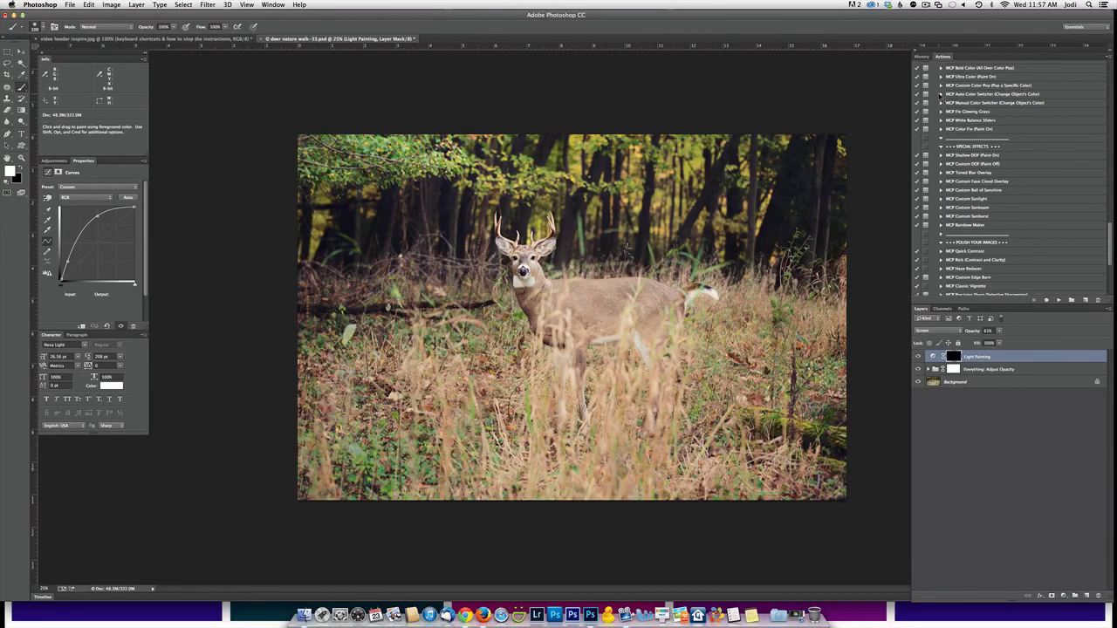